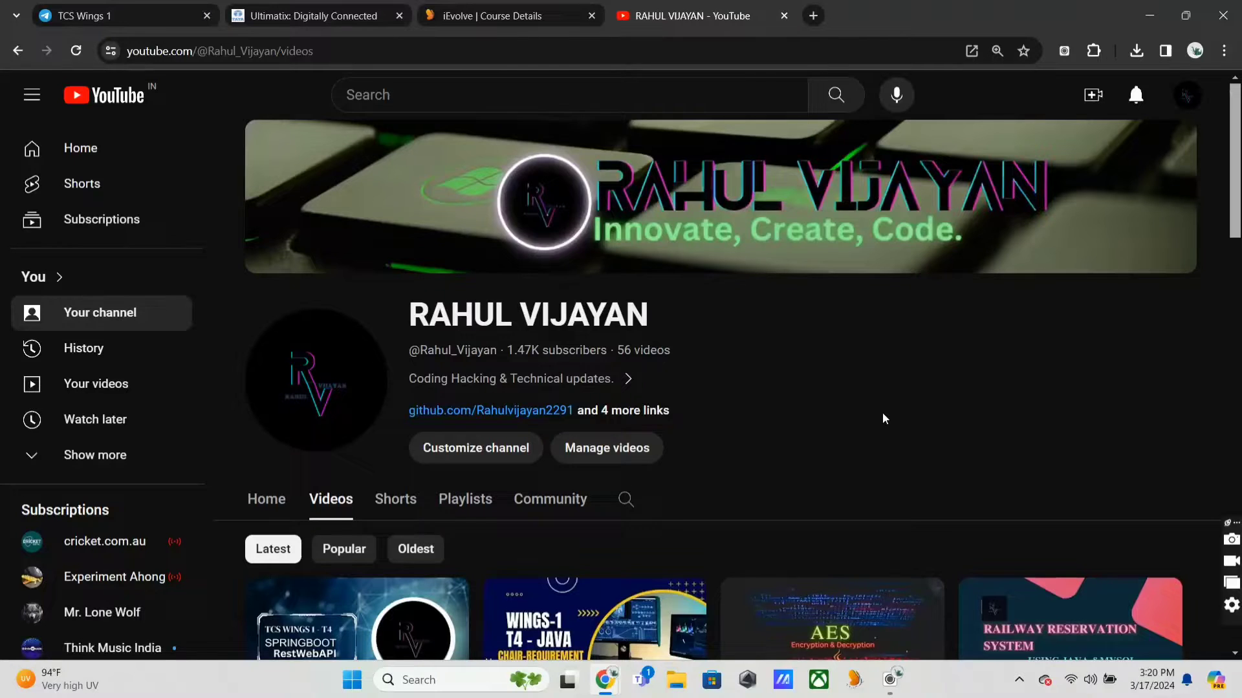
scroll(882, 418, down, 3)
scroll(881, 418, up, 2)
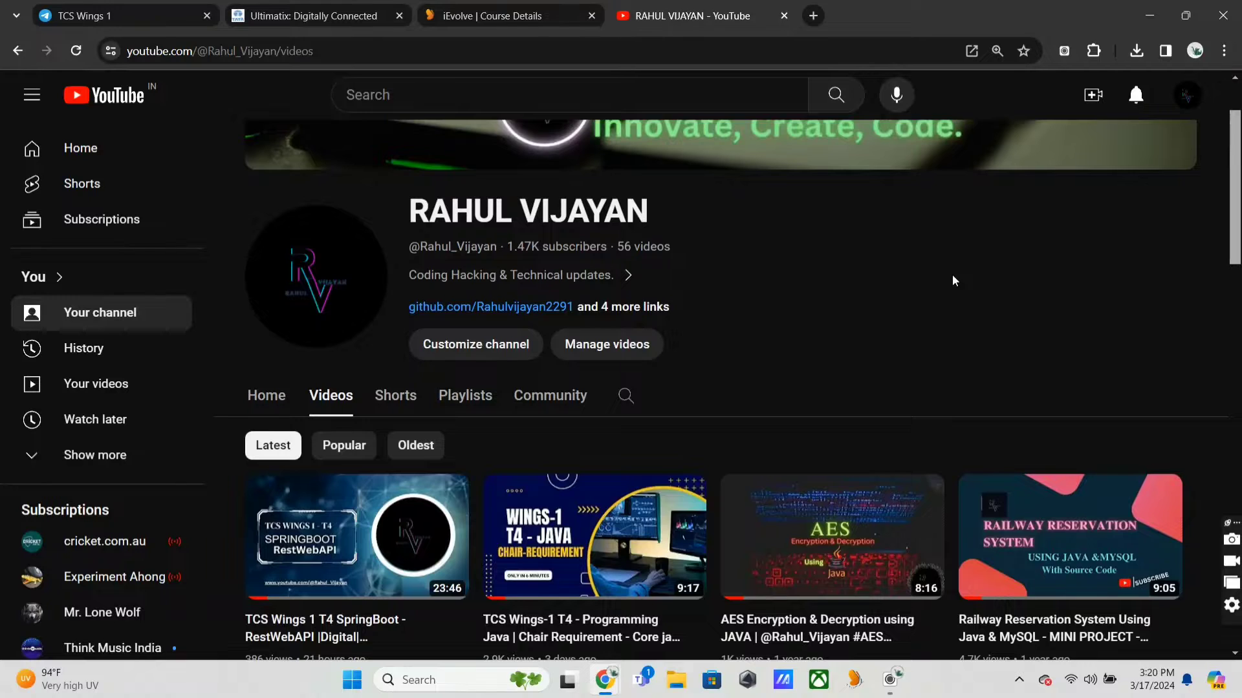
scroll(953, 276, down, 1)
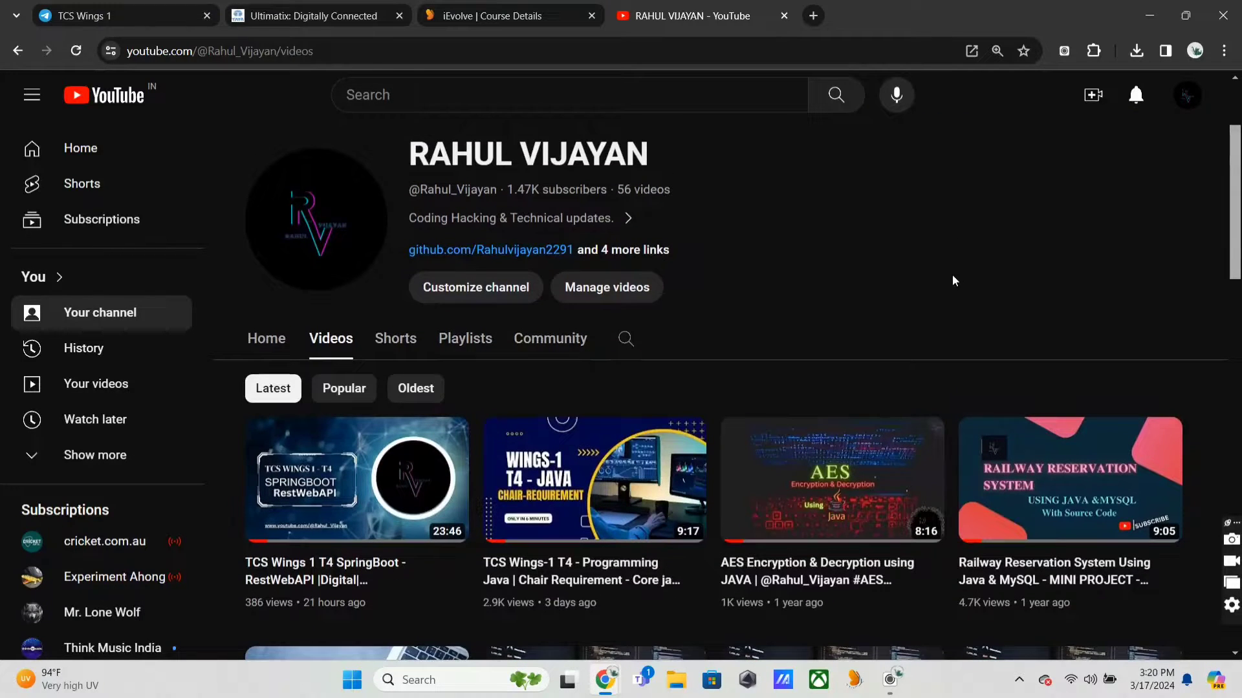
scroll(952, 281, up, 2)
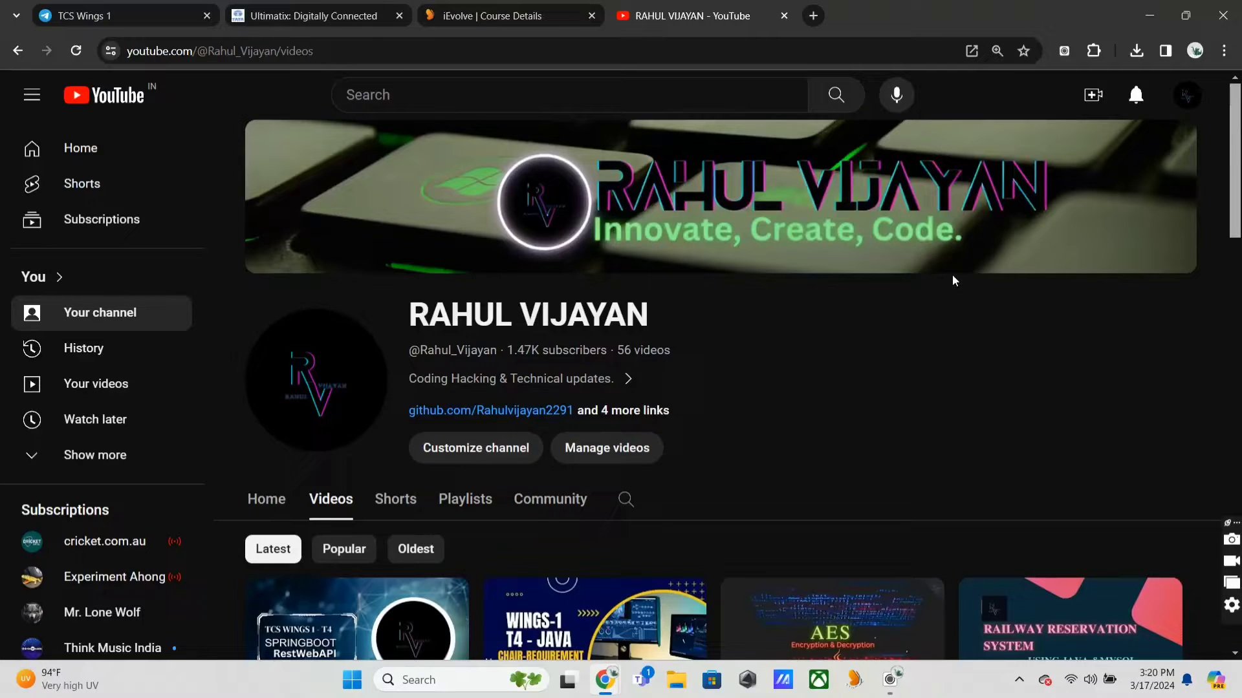
Switch to the 'iEvolve | Course Details' tab showing the completed Commence Right Assessment
click(466, 15)
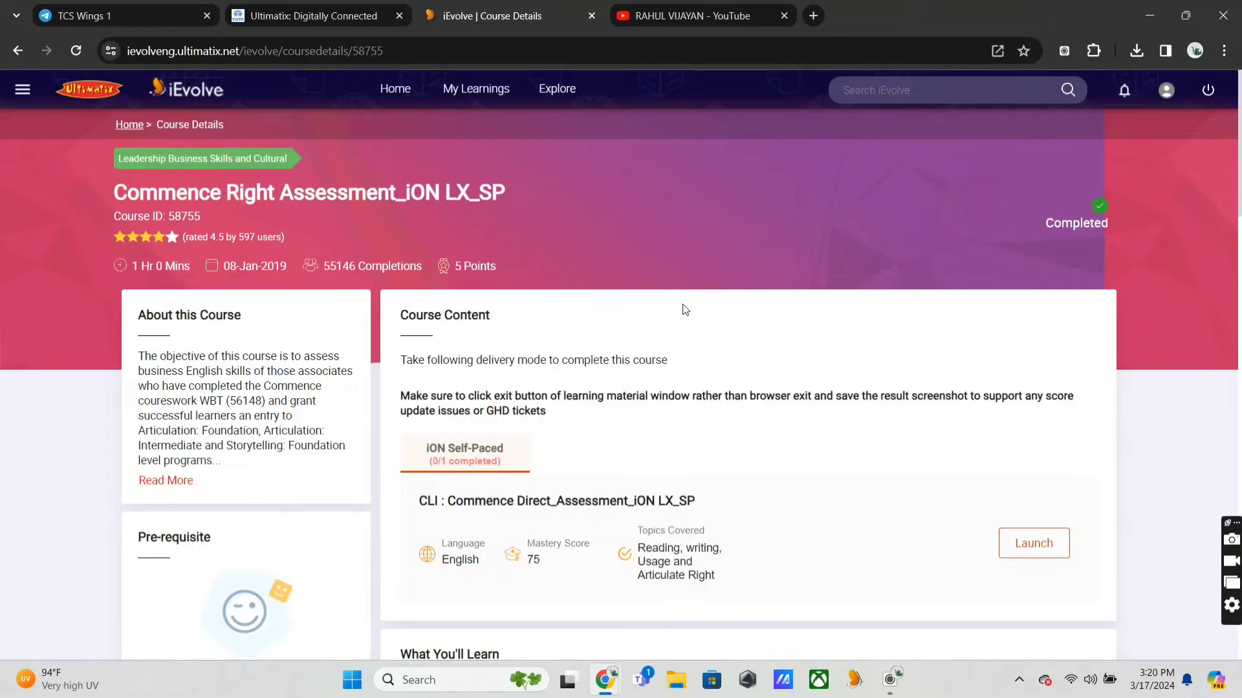
mouse_move(604, 680)
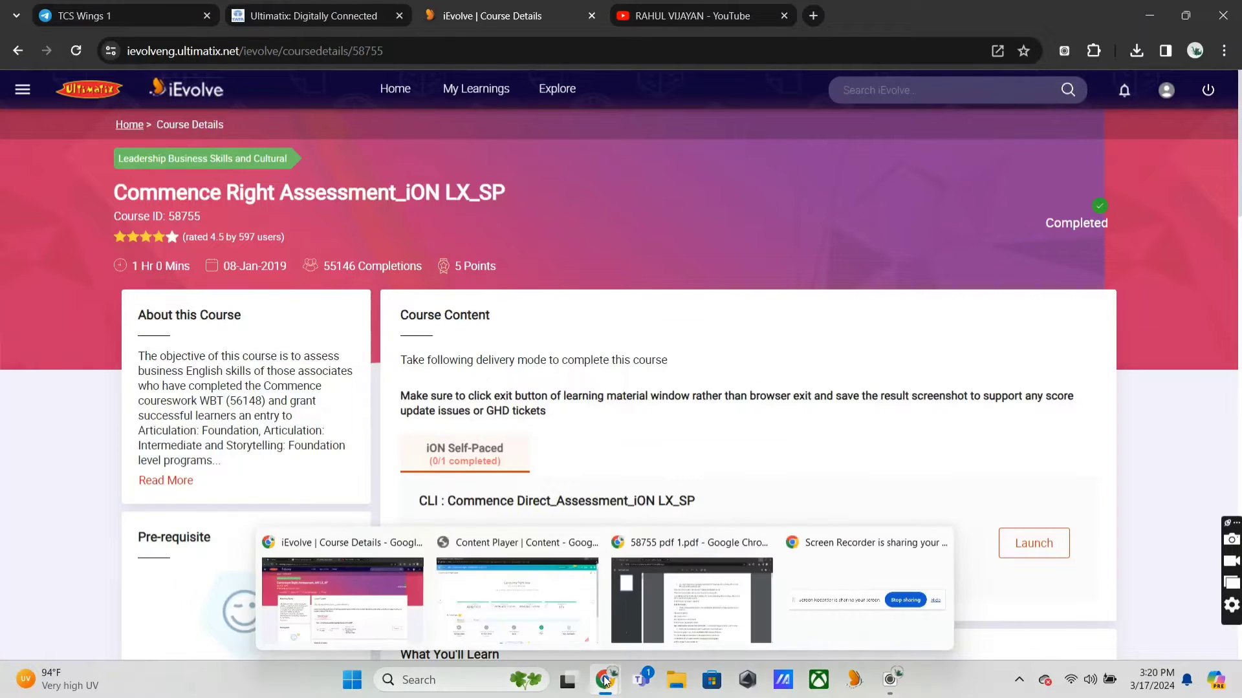
click(501, 604)
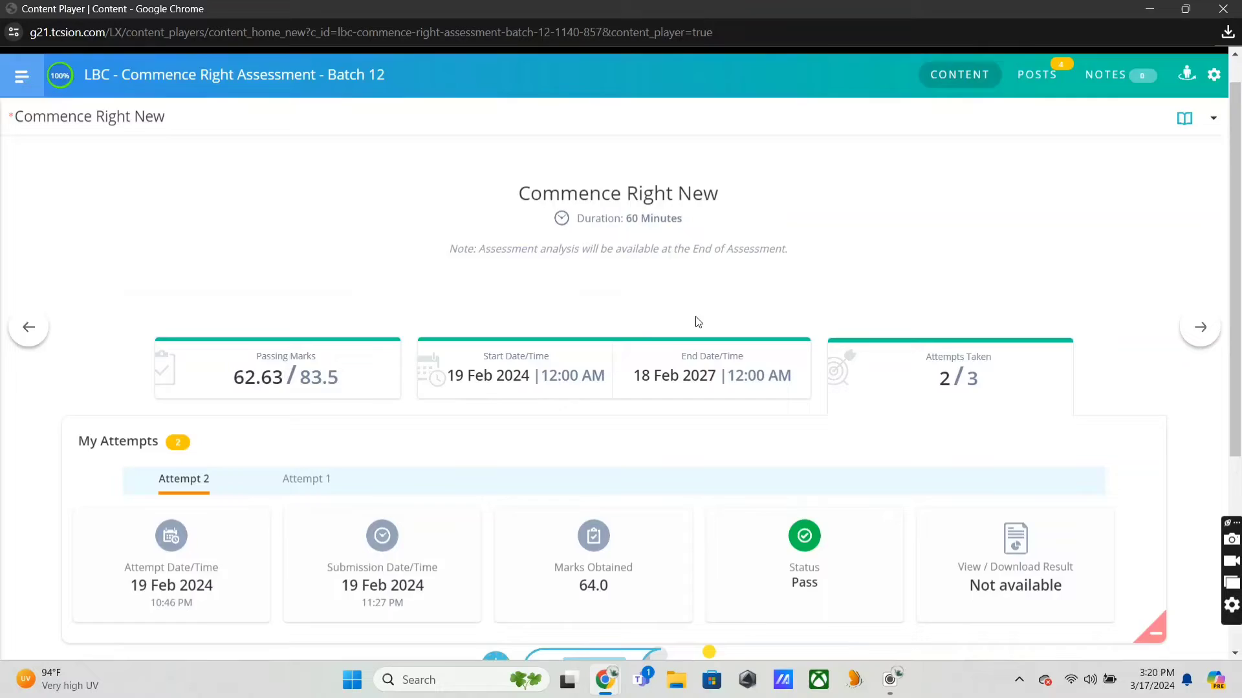
scroll(696, 322, down, 2)
scroll(696, 322, up, 2)
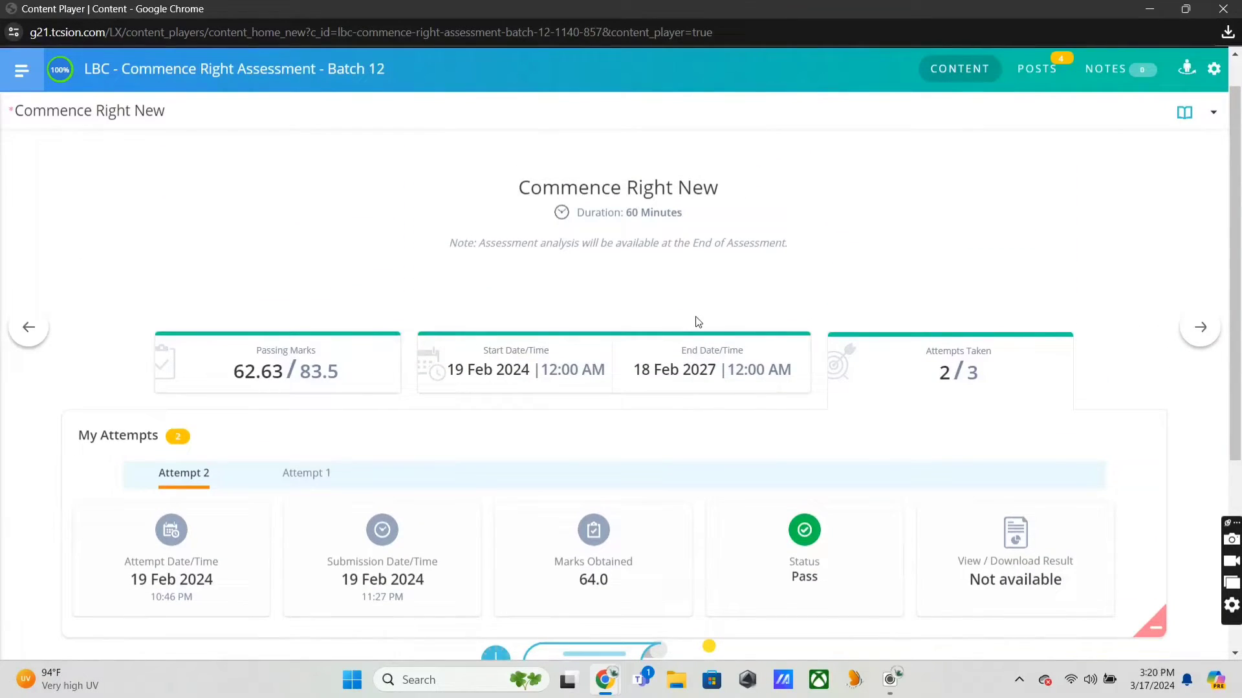
click(1142, 10)
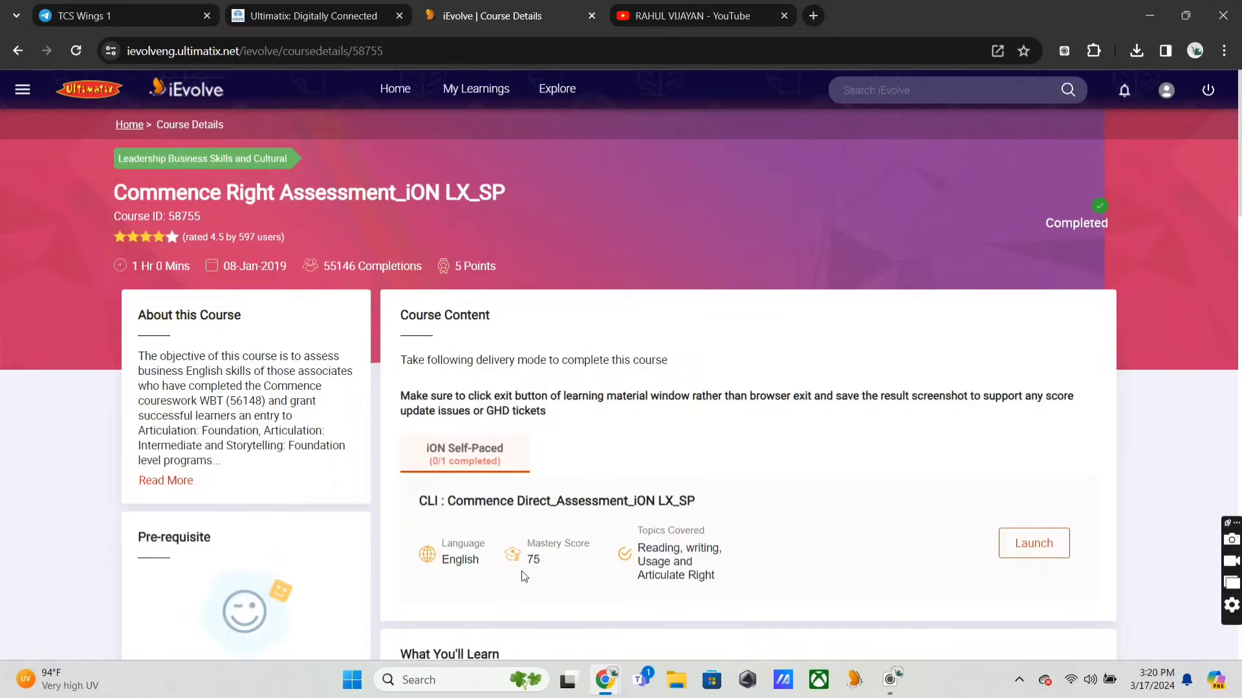
mouse_move(603, 680)
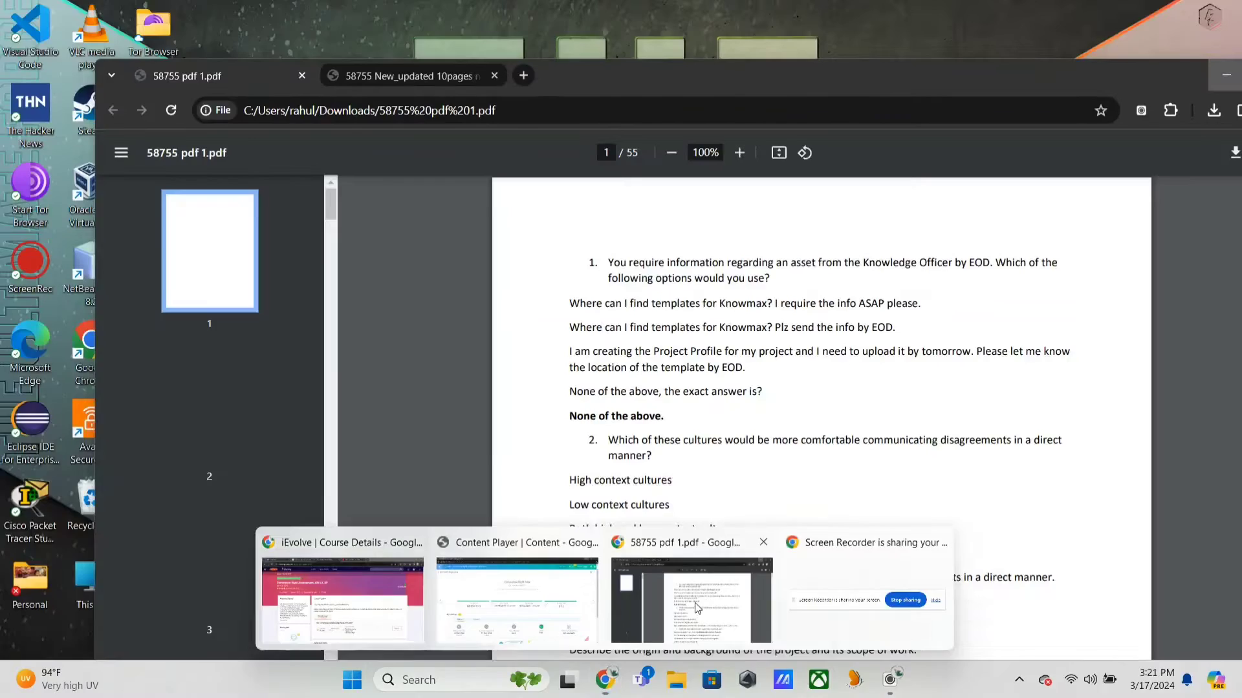
click(694, 602)
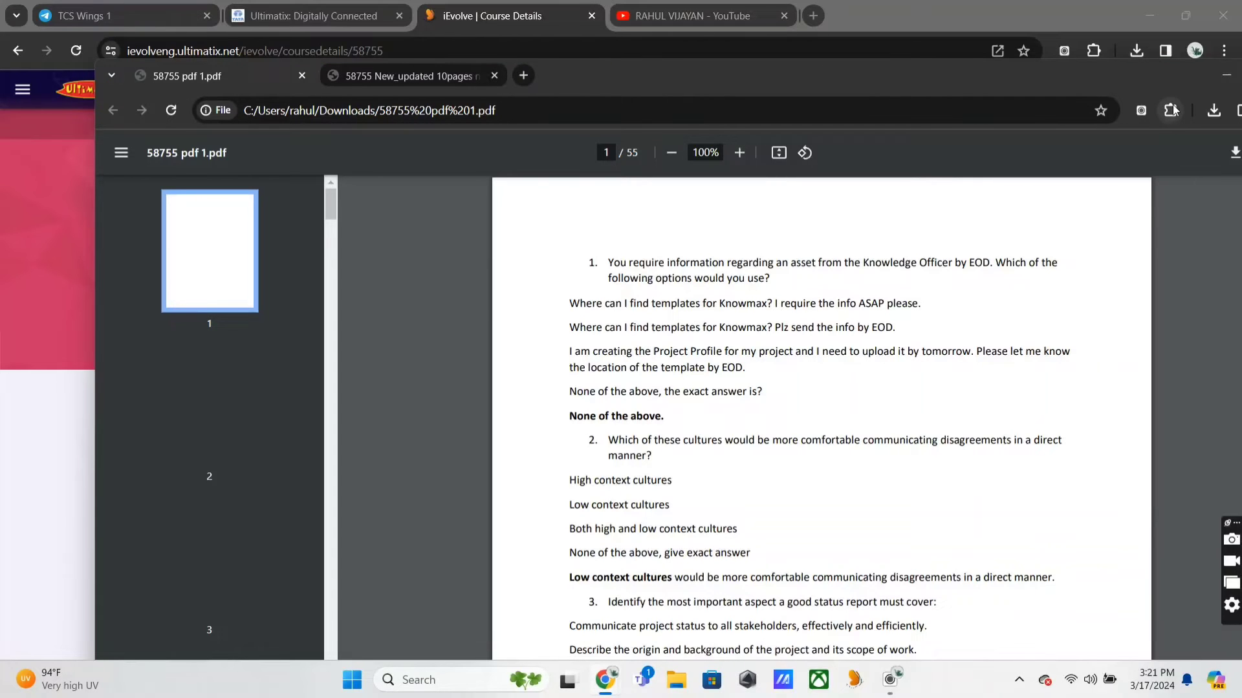
drag(1158, 74, 1067, 68)
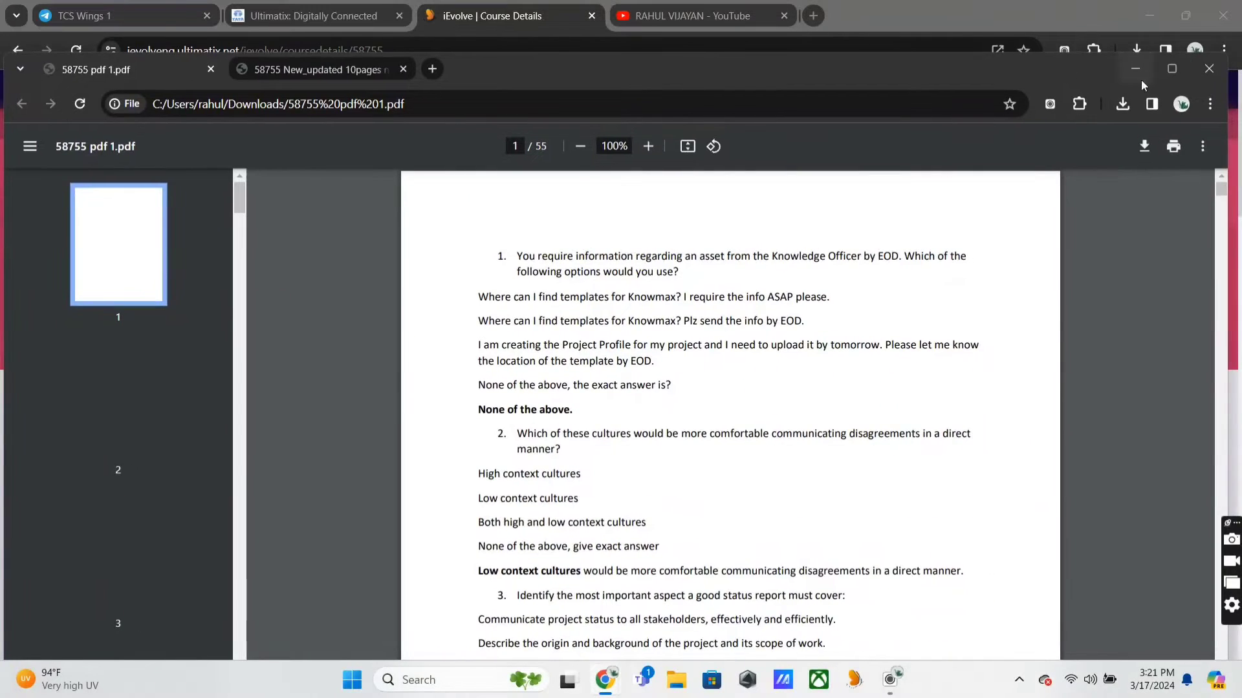
click(1173, 71)
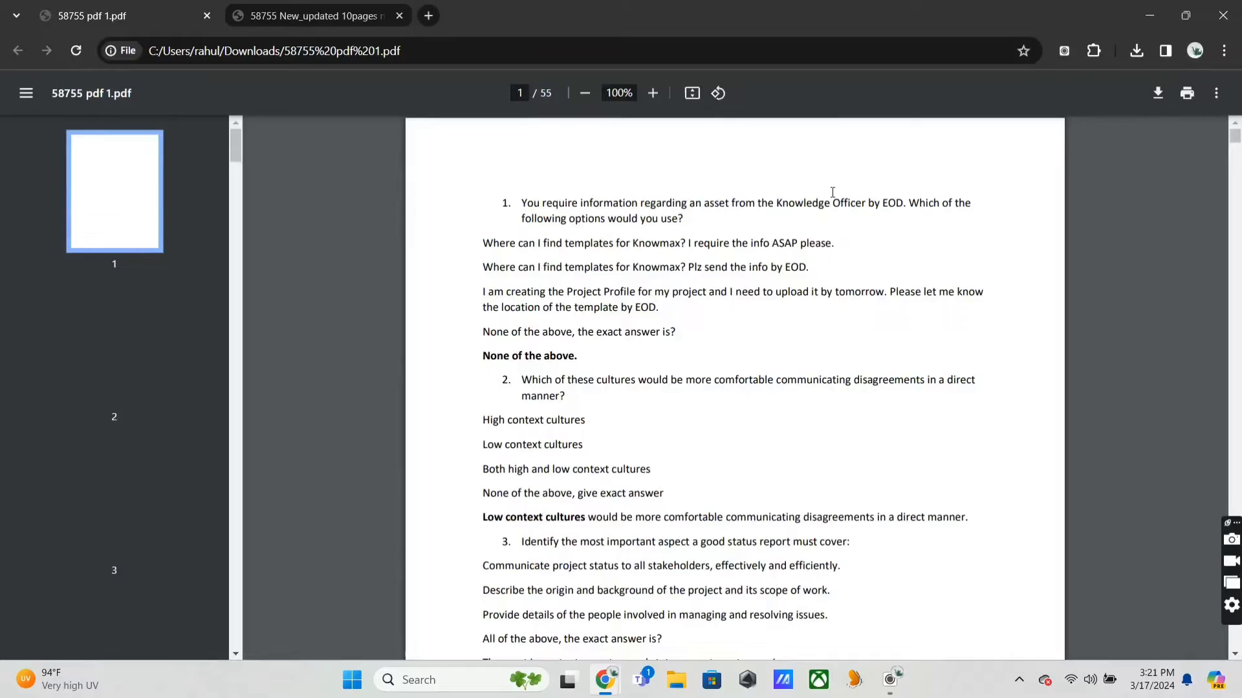
scroll(833, 192, down, 2)
scroll(832, 192, down, 3)
scroll(832, 192, down, 3)
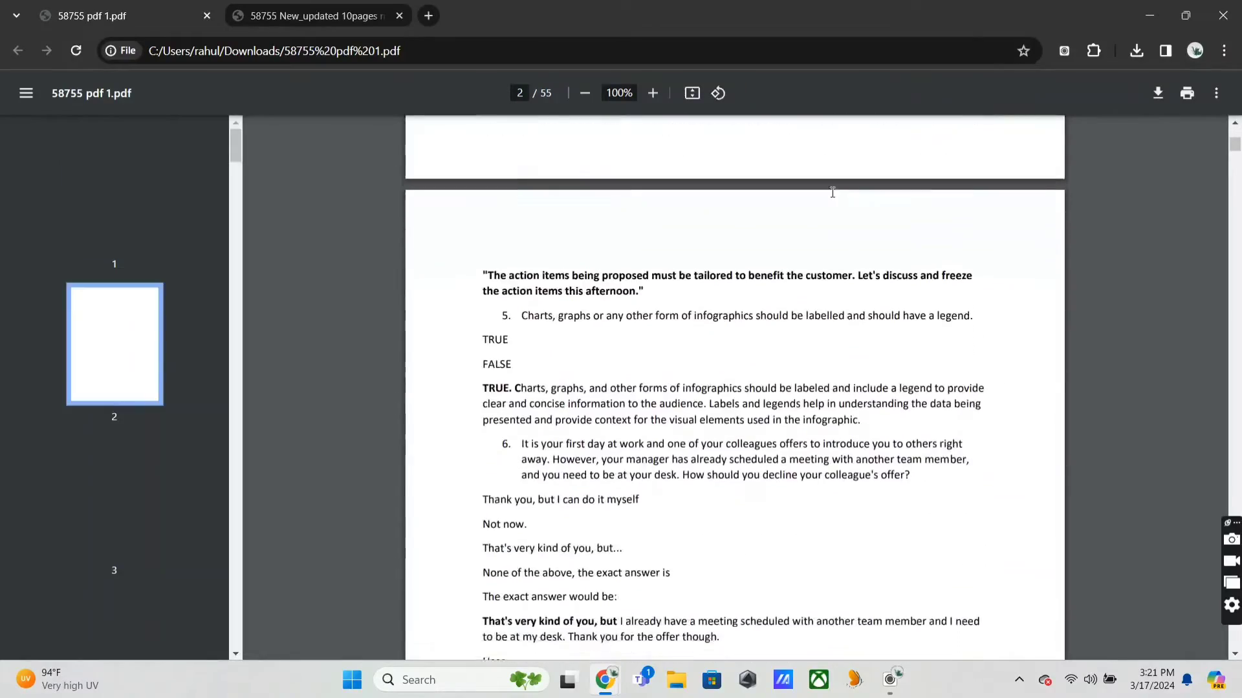
scroll(833, 192, down, 5)
scroll(832, 192, down, 5)
scroll(832, 192, down, 5)
scroll(833, 192, down, 5)
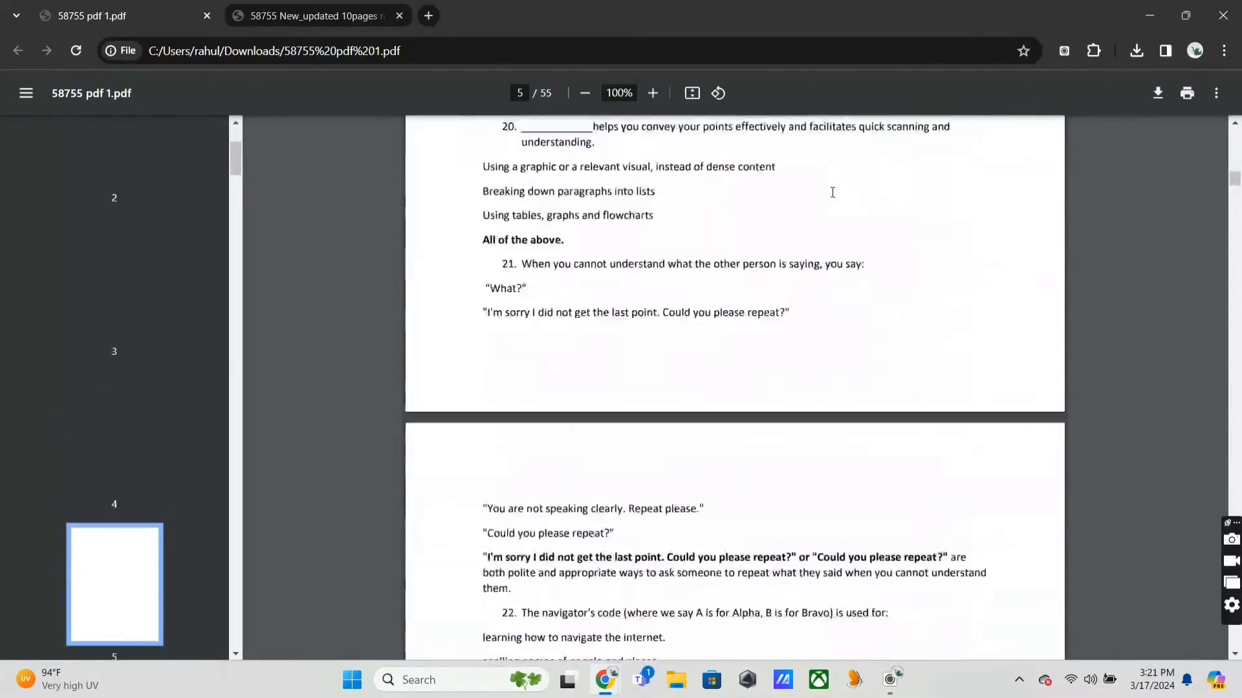
scroll(832, 193, down, 5)
scroll(833, 192, down, 5)
scroll(833, 192, down, 5)
scroll(832, 192, down, 5)
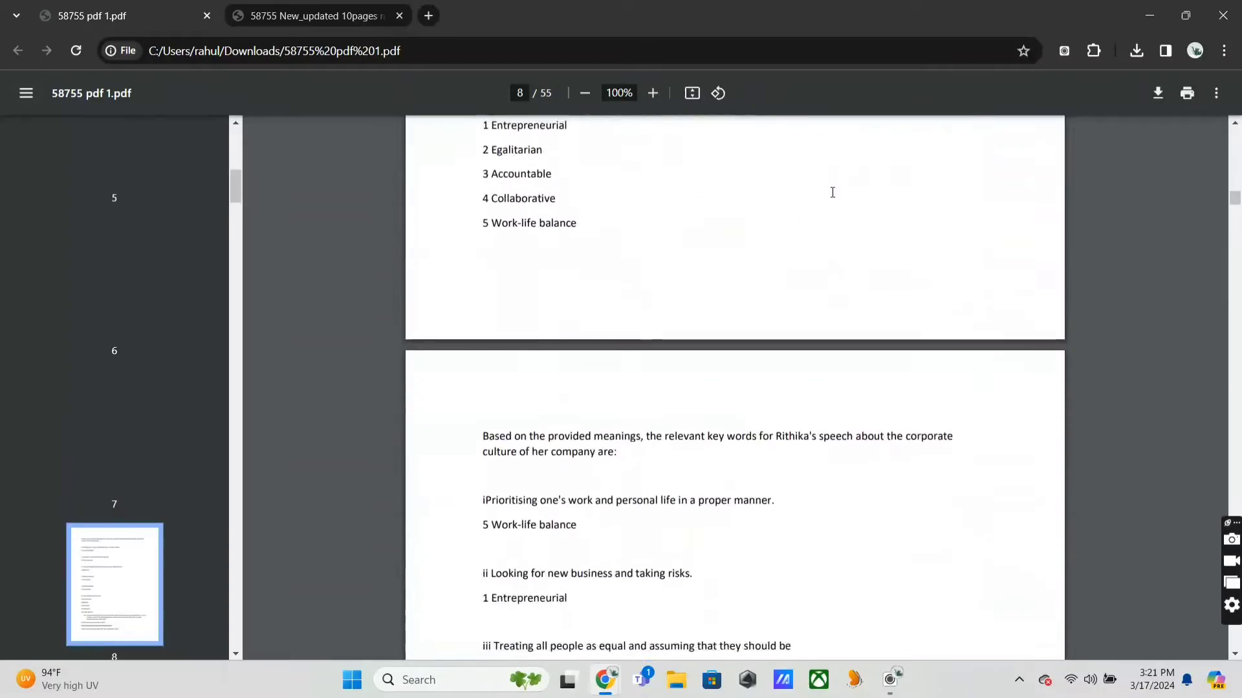
scroll(832, 193, down, 5)
scroll(833, 193, down, 5)
scroll(833, 192, down, 5)
scroll(833, 193, down, 5)
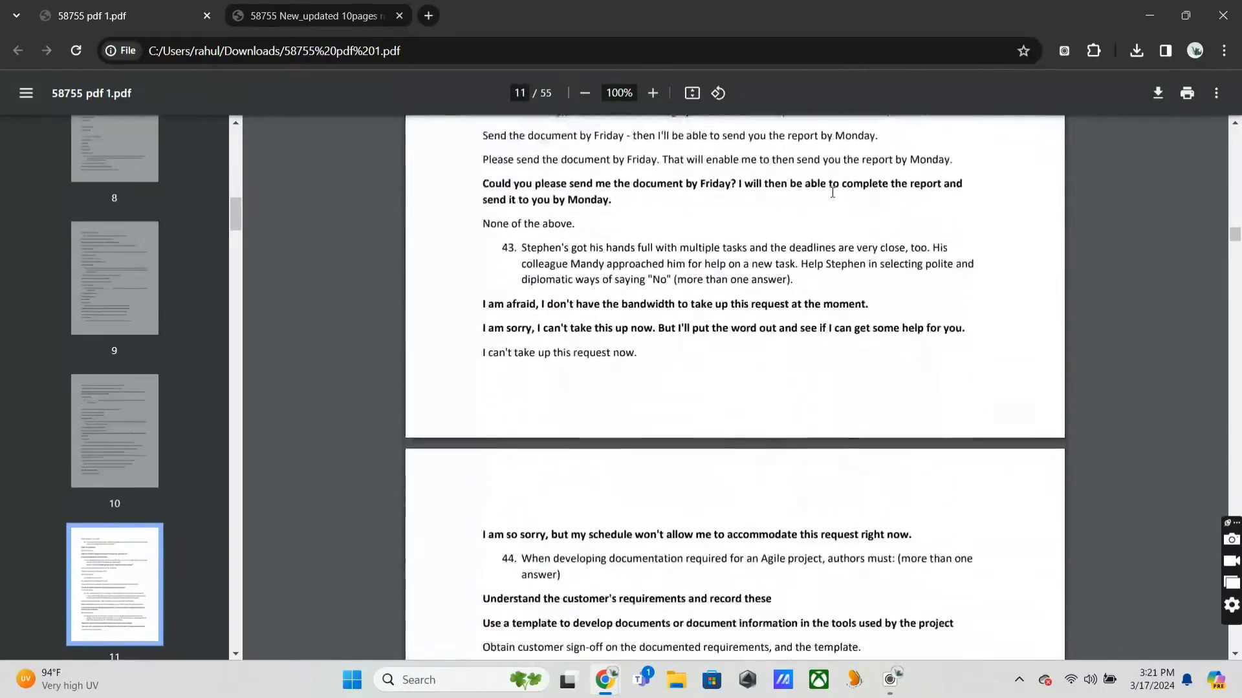
scroll(833, 193, down, 5)
scroll(832, 192, down, 5)
scroll(833, 193, down, 5)
scroll(833, 192, down, 5)
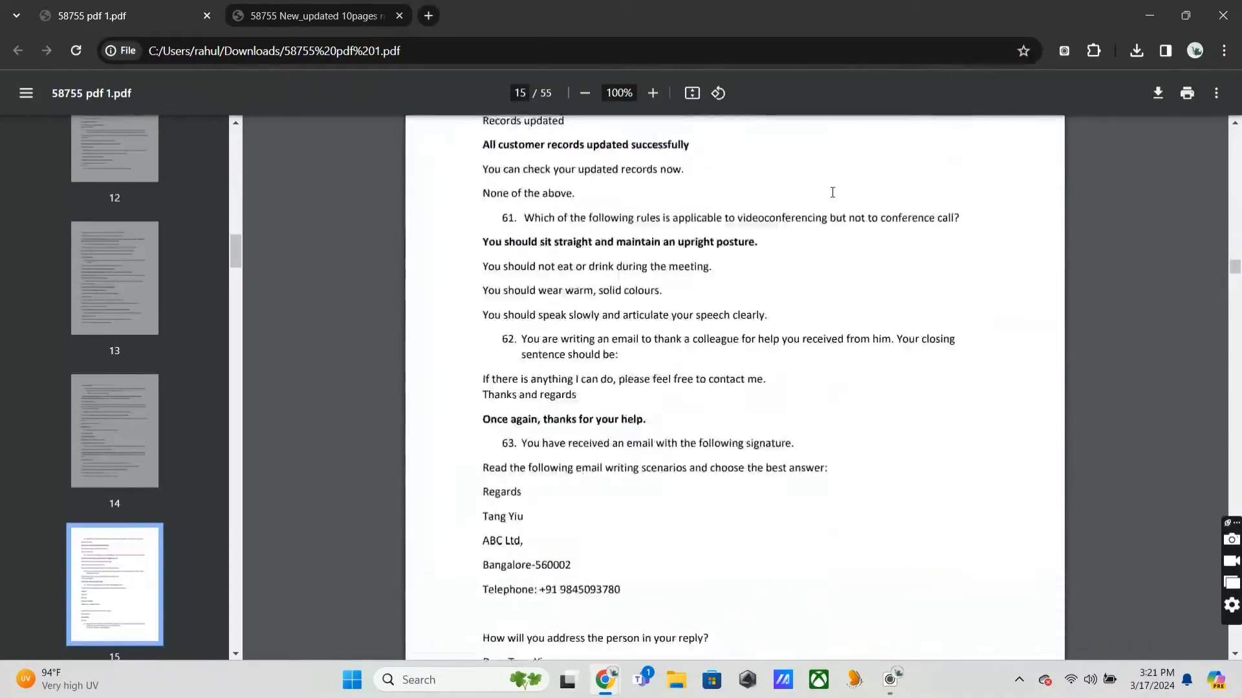
scroll(833, 192, down, 5)
scroll(832, 192, down, 5)
scroll(832, 192, down, 3)
scroll(833, 193, down, 2)
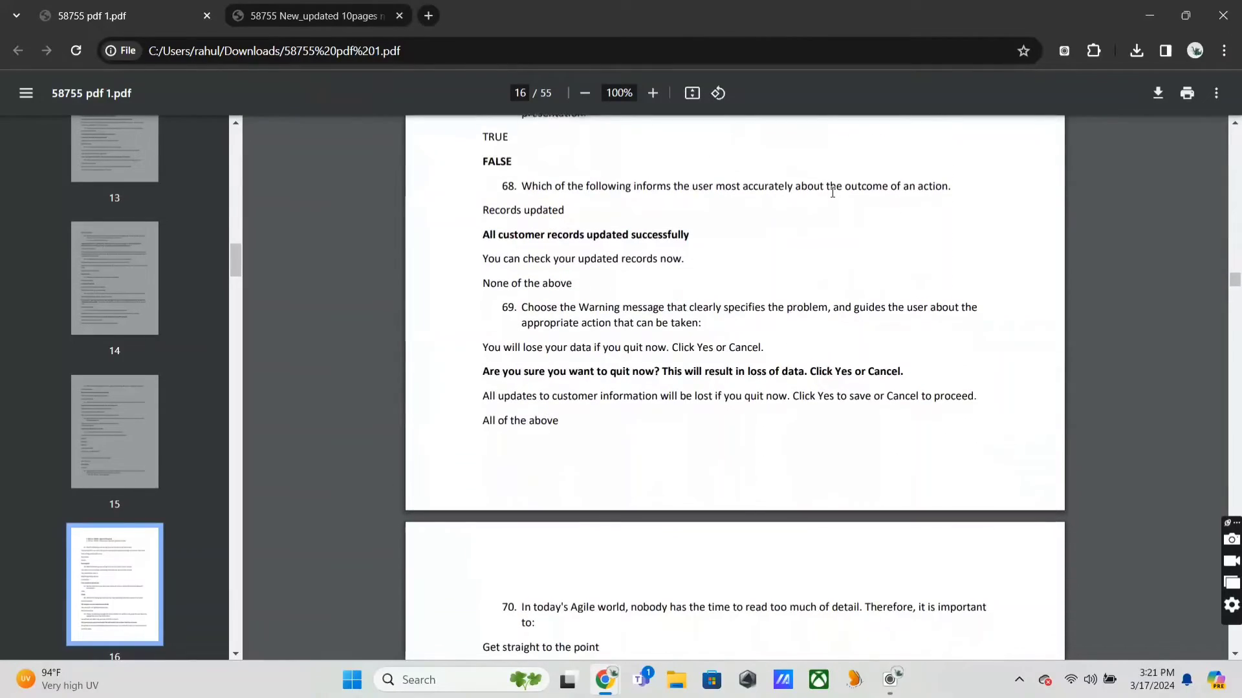
scroll(832, 192, down, 1)
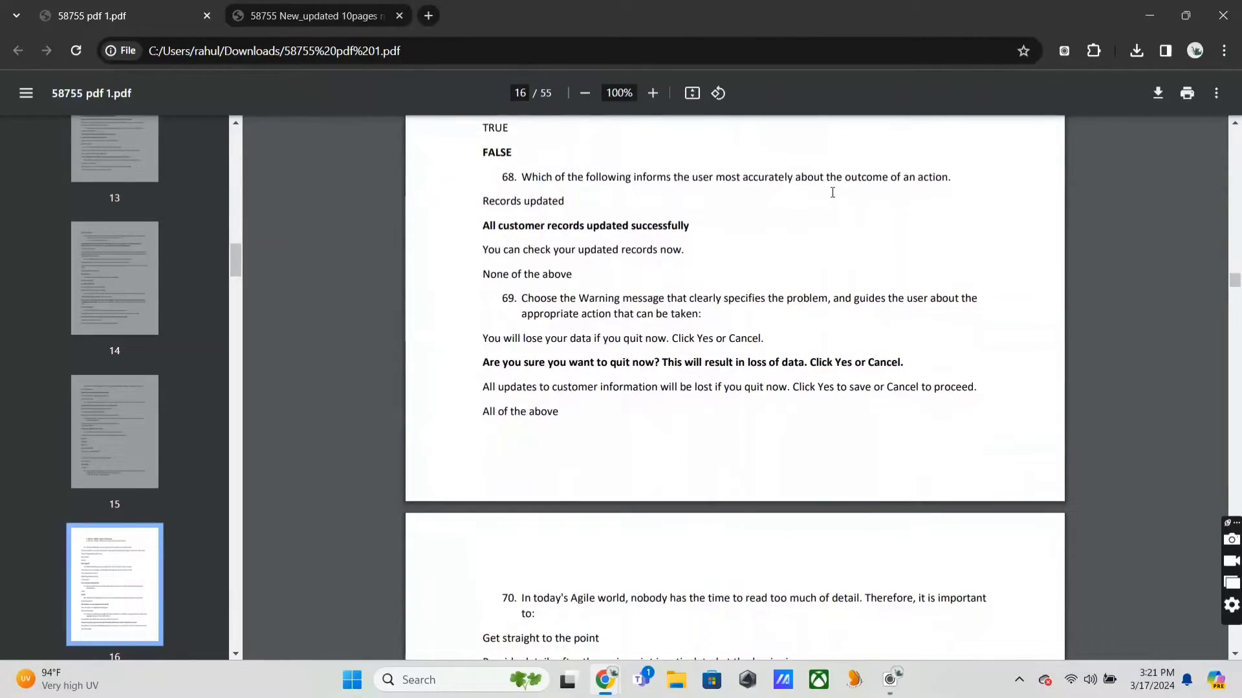
scroll(833, 192, down, 5)
scroll(832, 193, down, 5)
scroll(833, 192, down, 5)
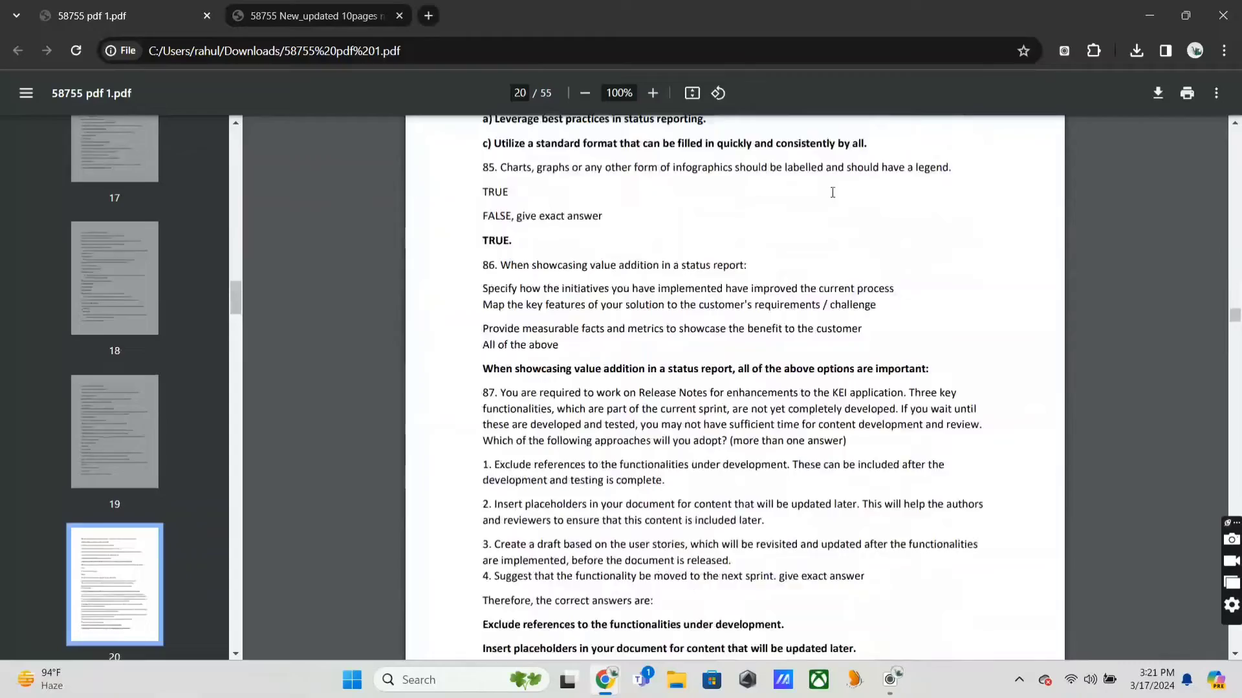
scroll(832, 192, down, 5)
scroll(833, 192, down, 5)
scroll(833, 192, down, 4)
scroll(832, 192, down, 1)
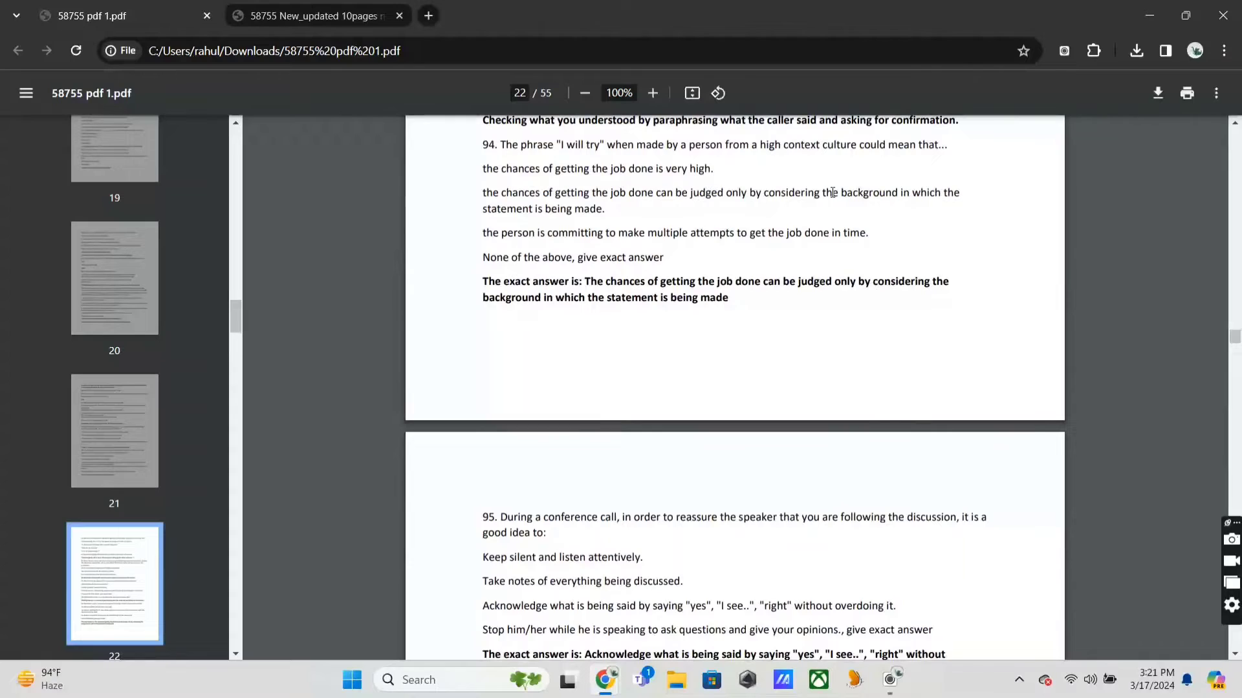
click(286, 18)
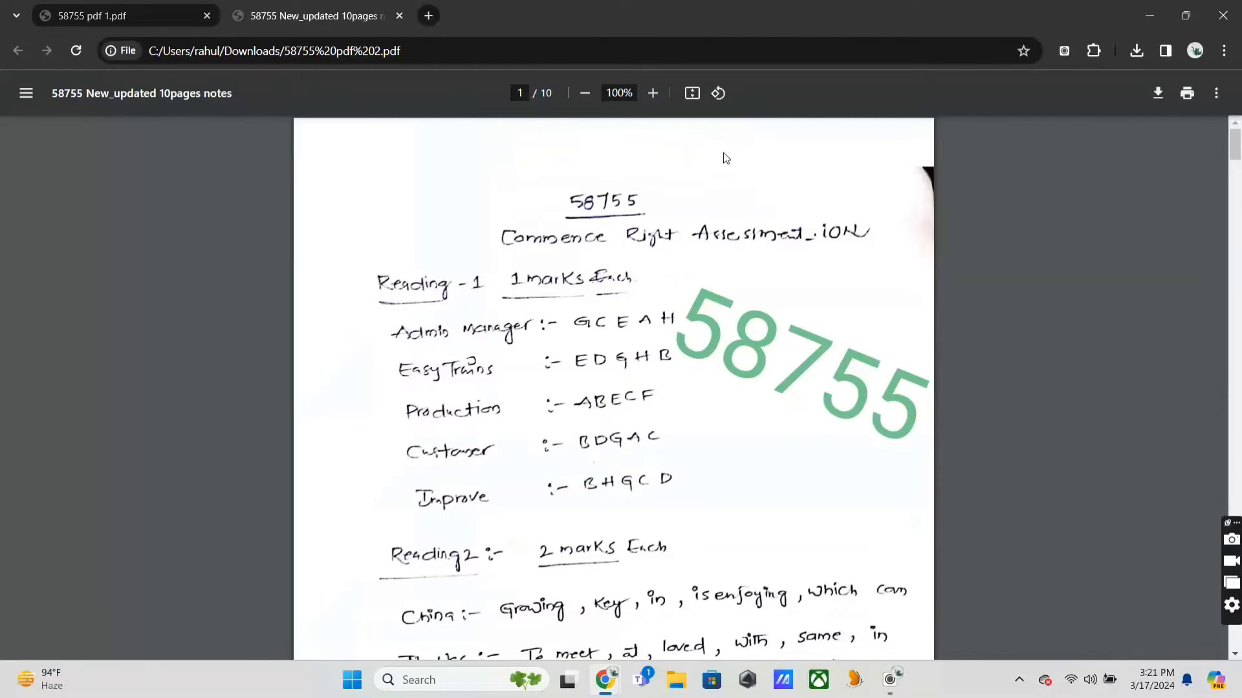
click(1144, 9)
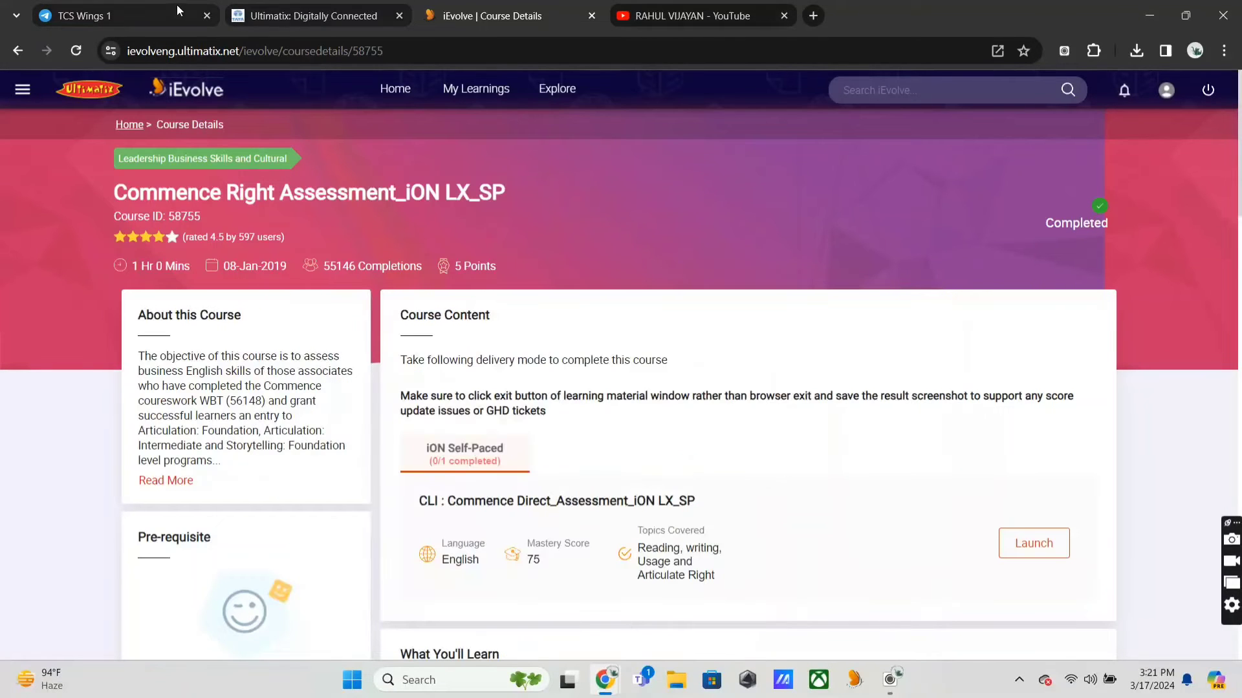
Switch to the 'TCS Wings 1' Telegram tab showing the shared 58755 pdf 1 and pdf 2
click(169, 10)
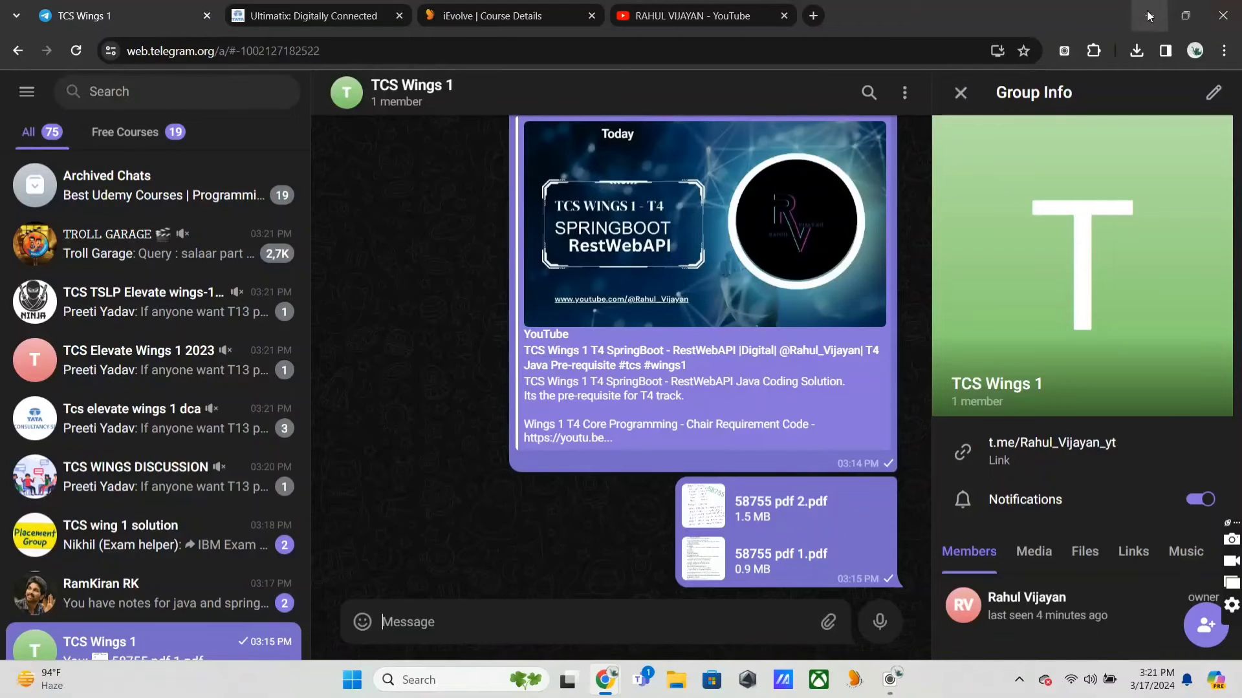
Switch back to the 'iEvolve | Course Details' tab for completed course 58755
click(577, 8)
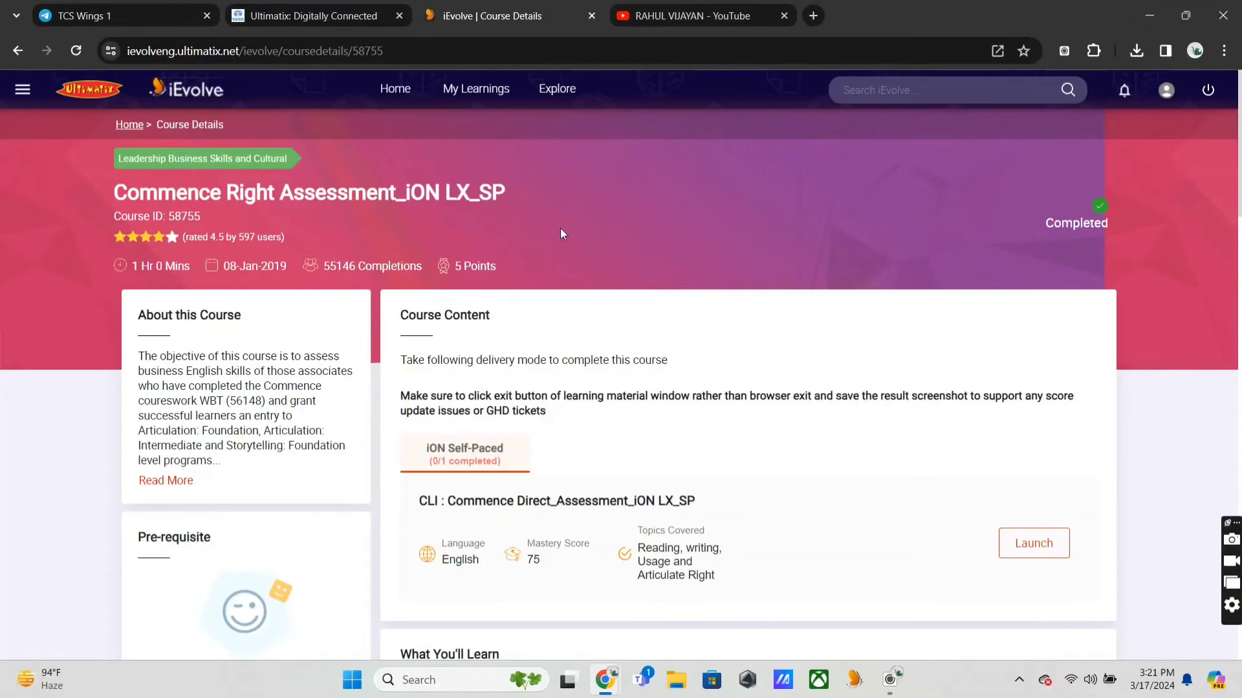